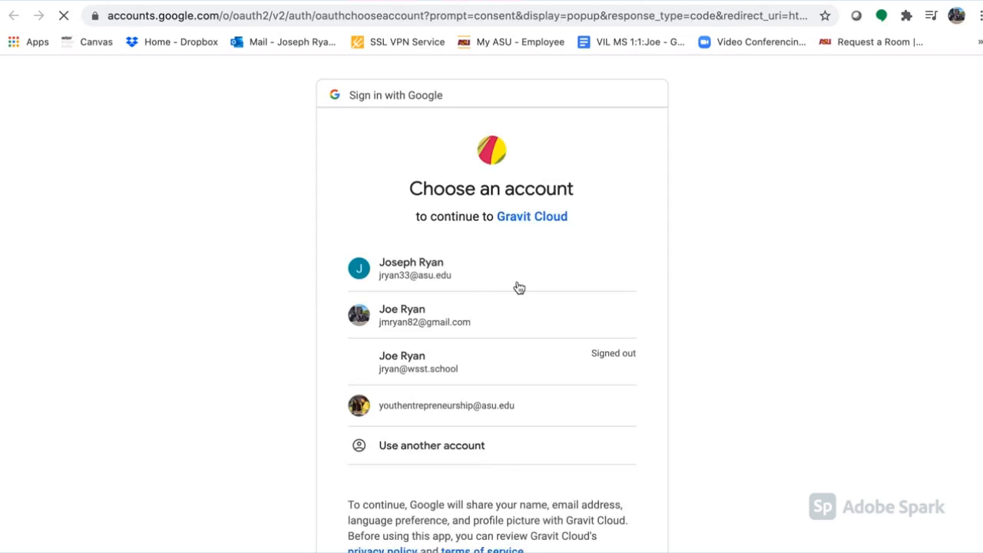
- Sign in to Gravit Cloud with the school Google account and create a US-Letter Portrait (8.5x11 in) print design
left_click(482, 266)
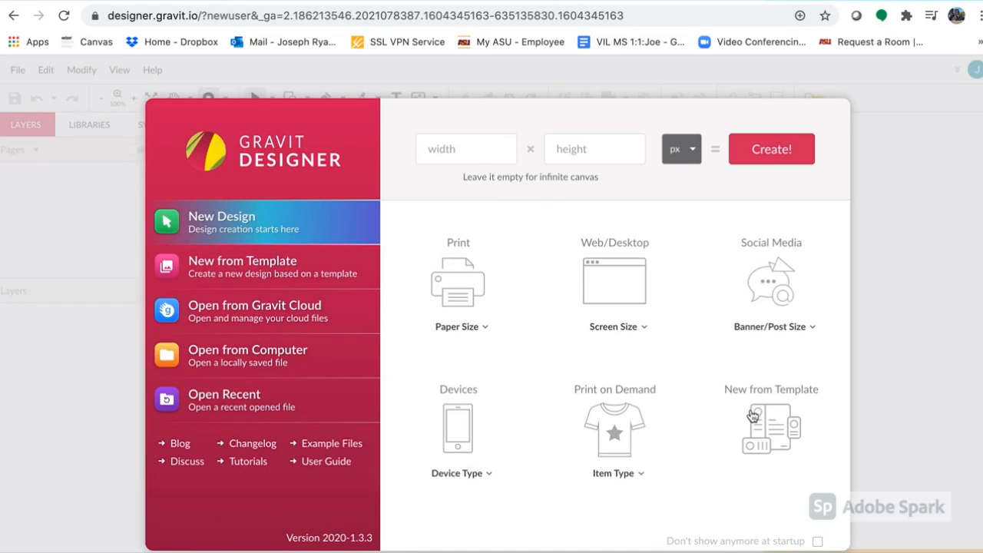
left_click(469, 332)
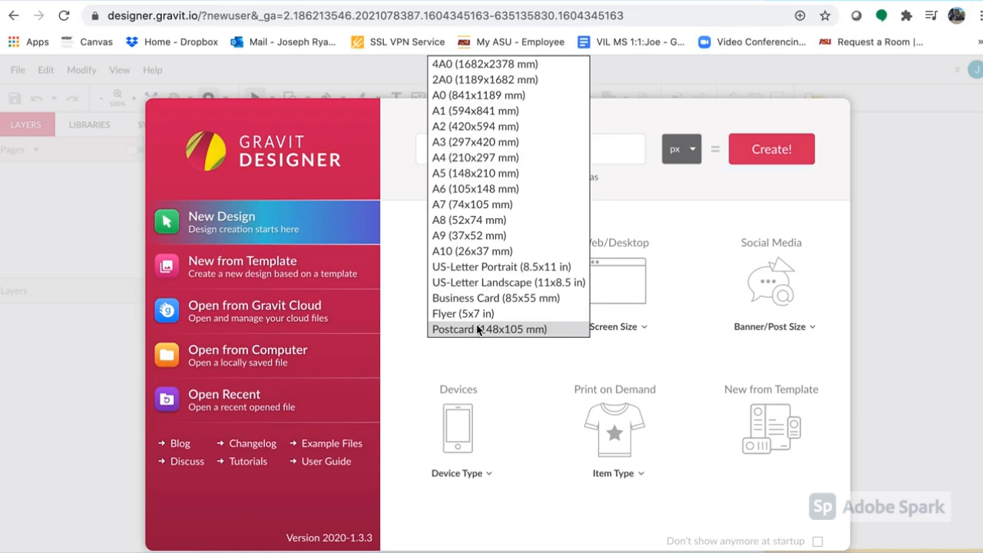
left_click(486, 268)
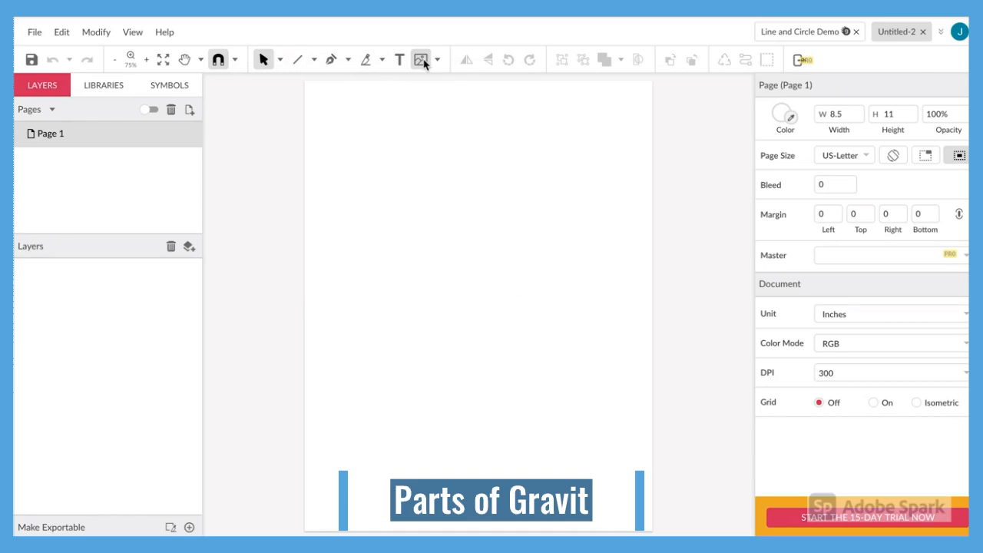
- Draw an ellipse about 2.47 in wide and 2.12 in high in the upper-left area of the page
left_click(314, 60)
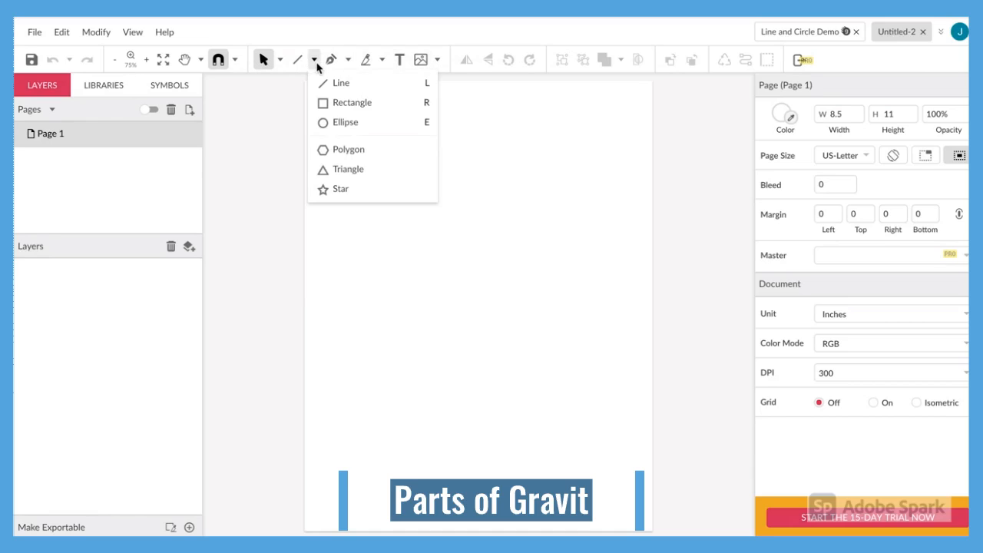
left_click(331, 123)
left_click_drag(331, 129, 433, 216)
left_click(472, 206)
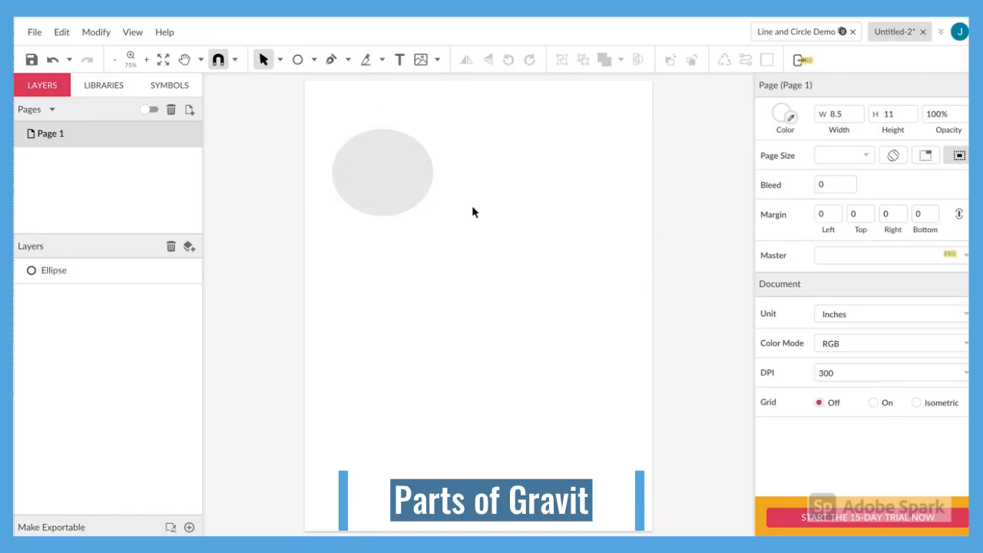
- Draw a slanted line to the right of the ellipse, spanning about 1.38 in horizontally and 3.14 in vertically
left_click(315, 61)
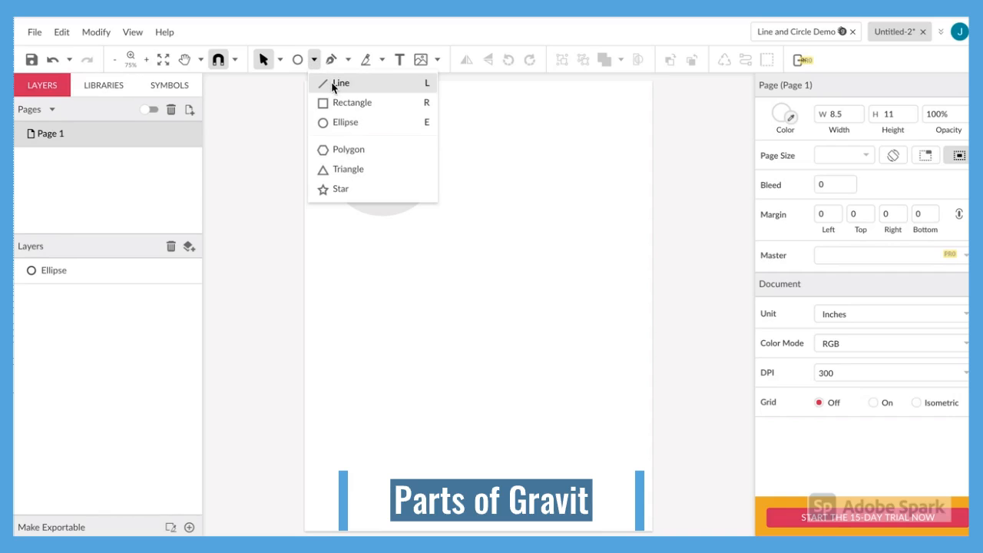
left_click(335, 82)
mouse_move(533, 137)
left_mouse_down()
mouse_move(496, 241)
mouse_move(475, 264)
left_mouse_up()
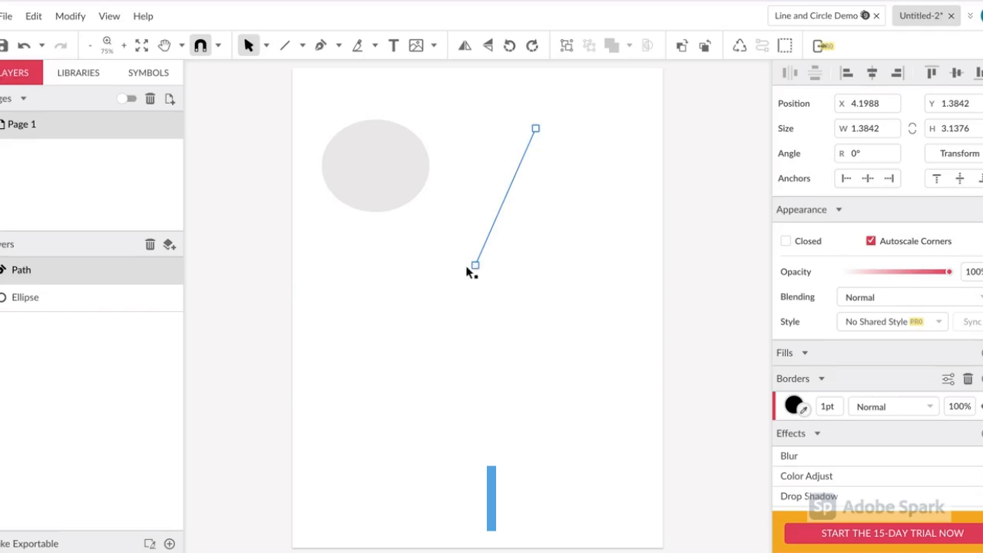
left_click(380, 257)
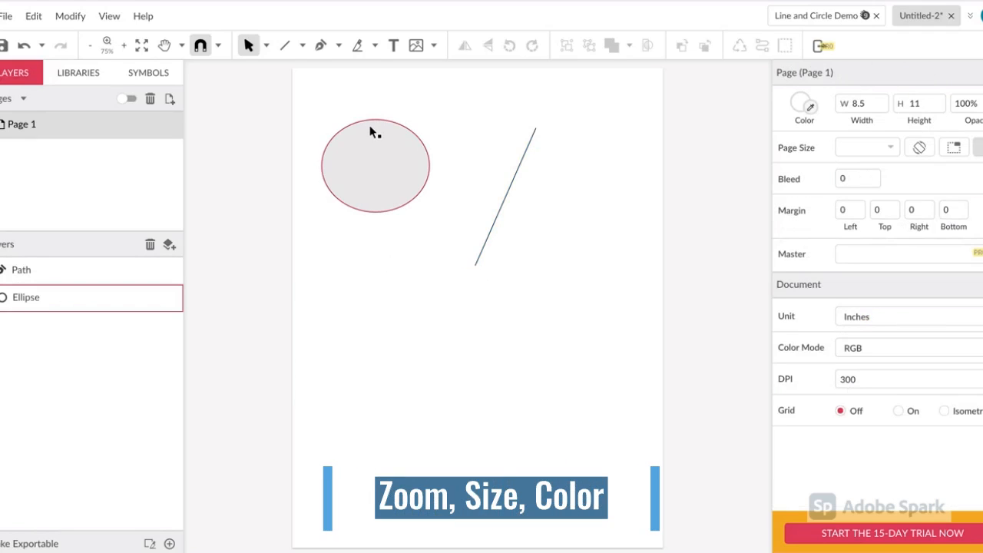
- Flatten the ellipse from its upper edge to about 1.51 in high and rotate it to about 46.5°
scroll(410, 101, "up", 5)
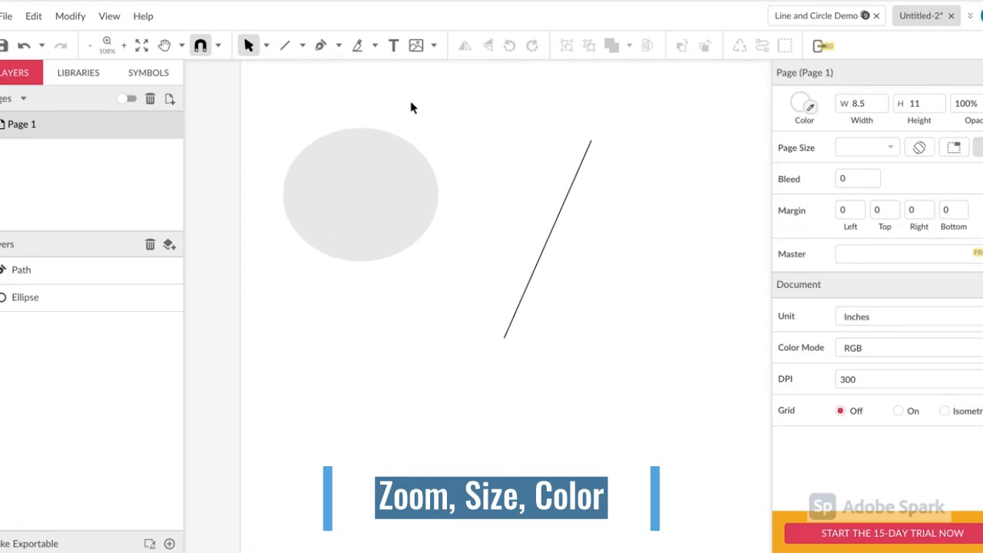
scroll(427, 184, "left", 2)
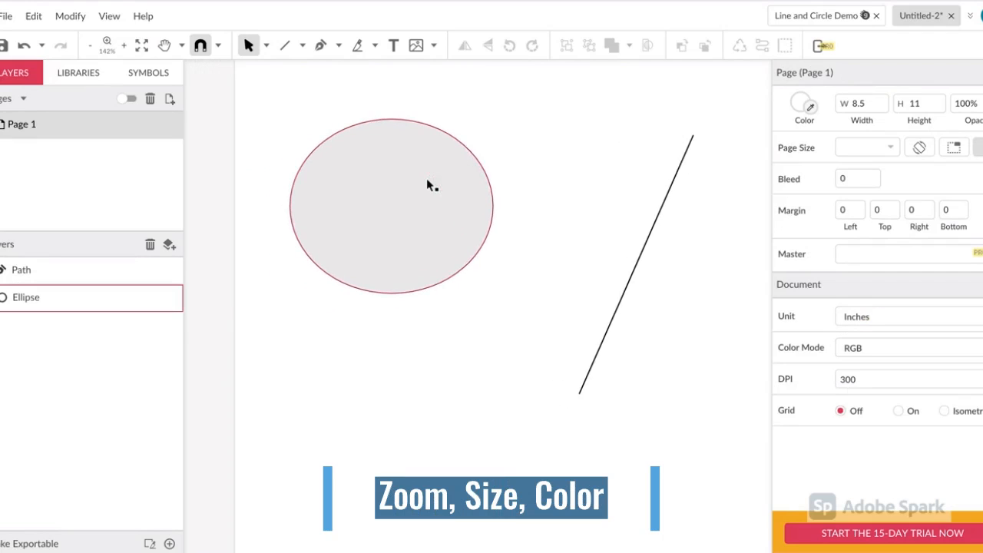
left_click(427, 184)
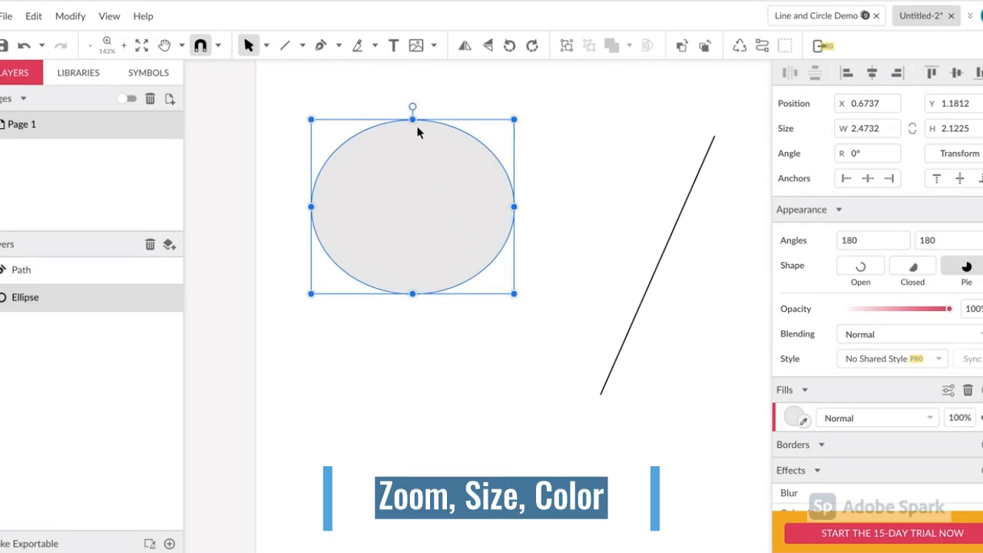
left_click_drag(413, 123, 412, 169)
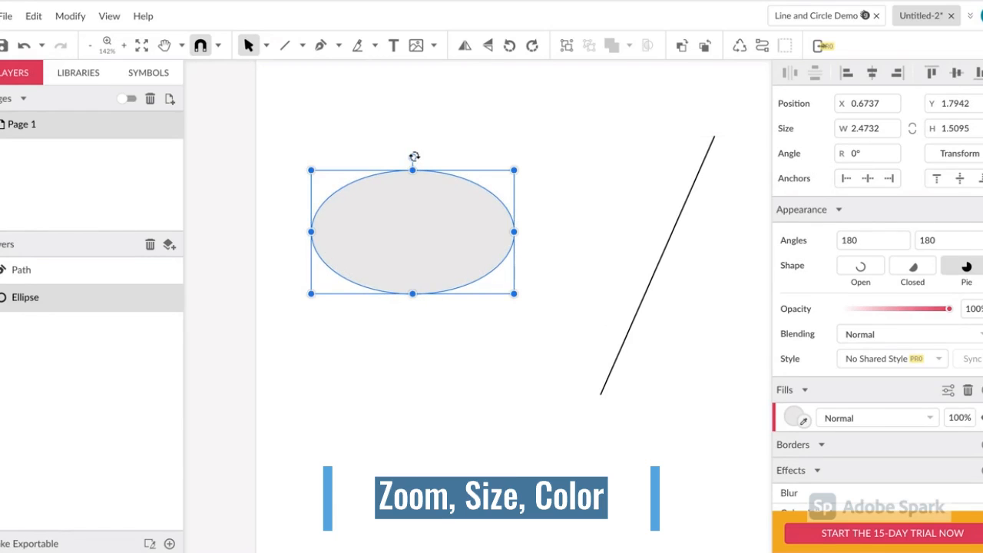
left_click_drag(414, 157, 359, 184)
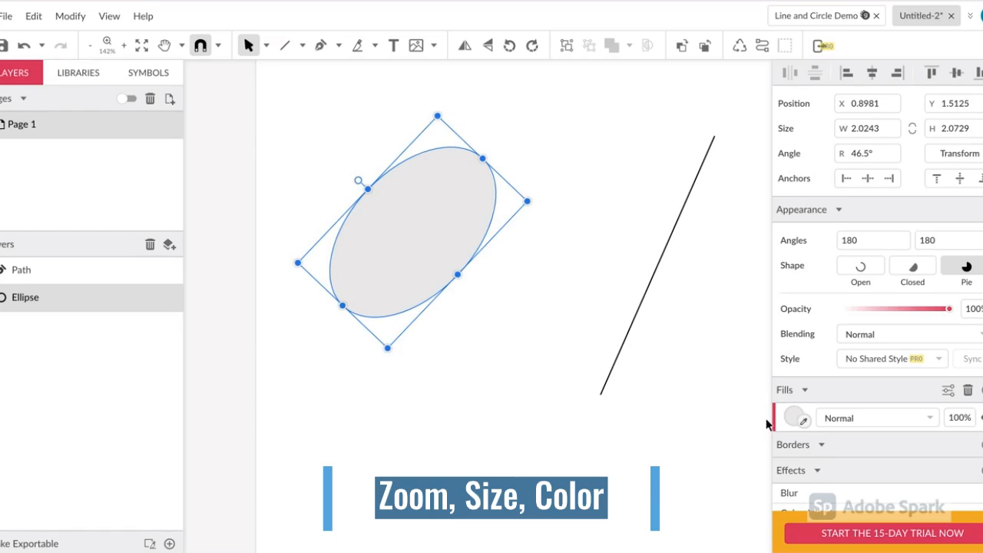
- Fill the ellipse with red and tone it down to the darker shade #C13333
left_click(792, 418)
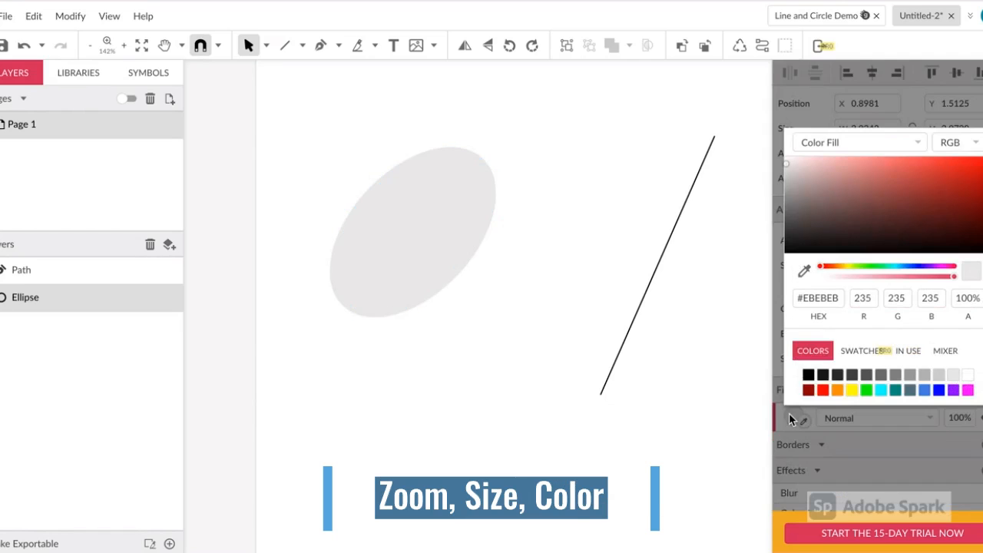
left_click(822, 391)
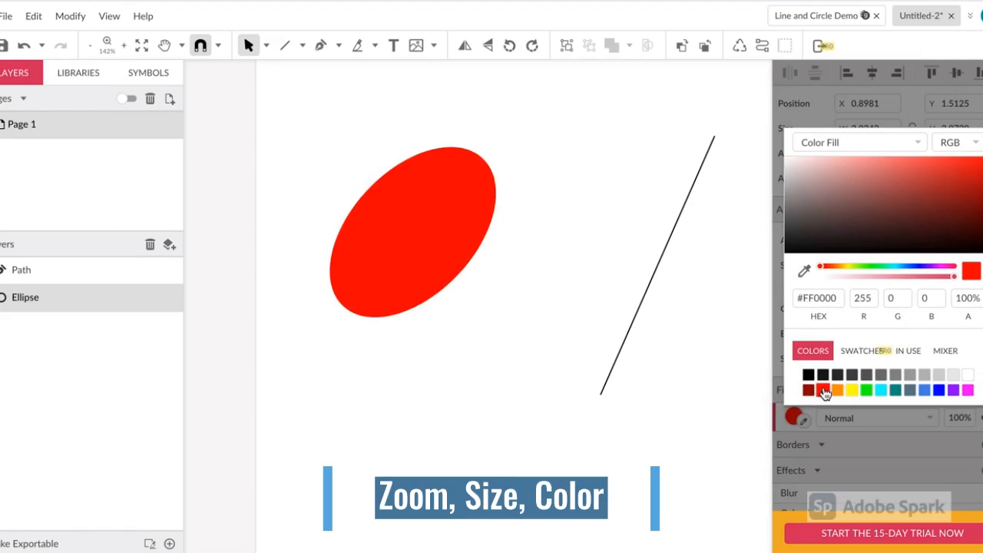
mouse_move(935, 193)
left_mouse_down()
mouse_move(862, 191)
mouse_move(922, 173)
mouse_move(939, 180)
left_mouse_up()
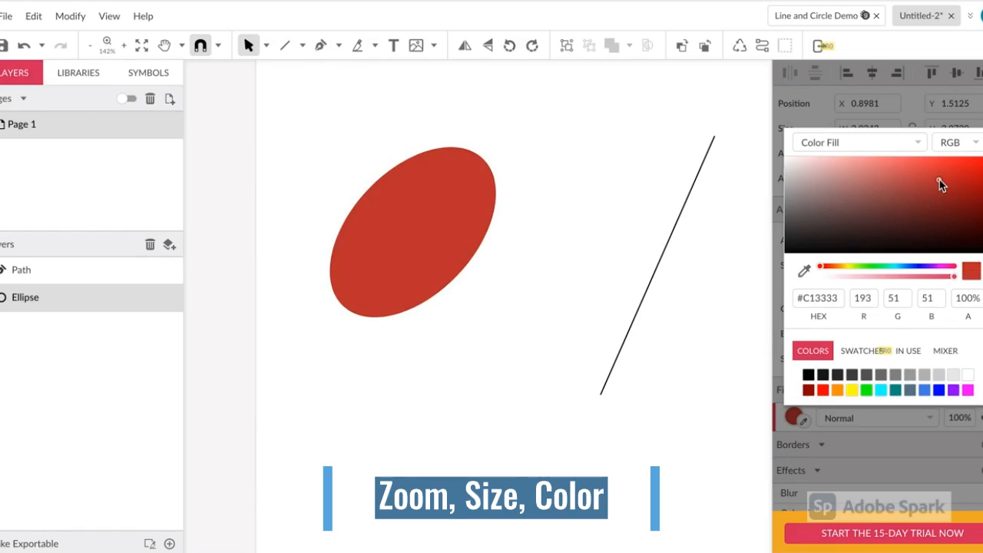
left_click(630, 224)
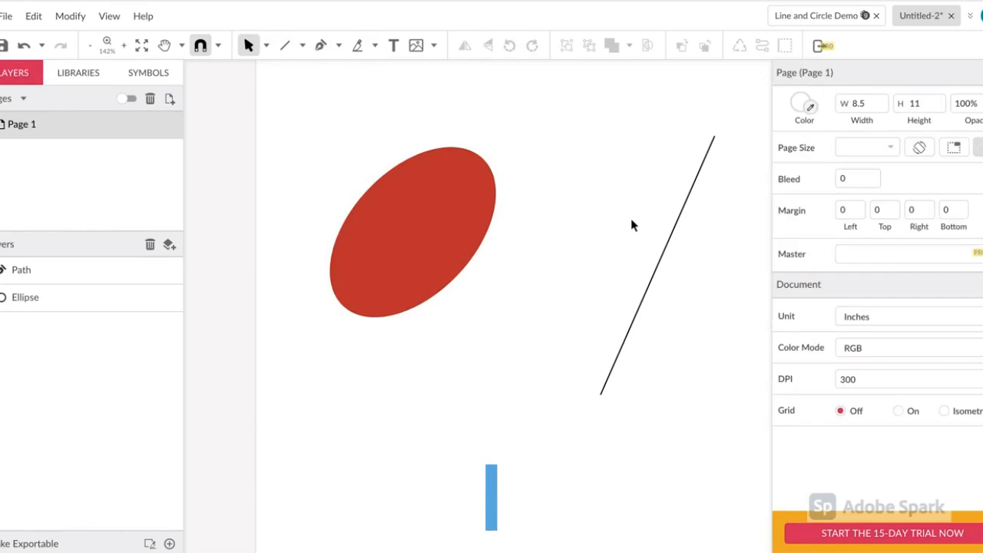
- Change the line's border color to blue (#0000FF)
left_click(668, 239)
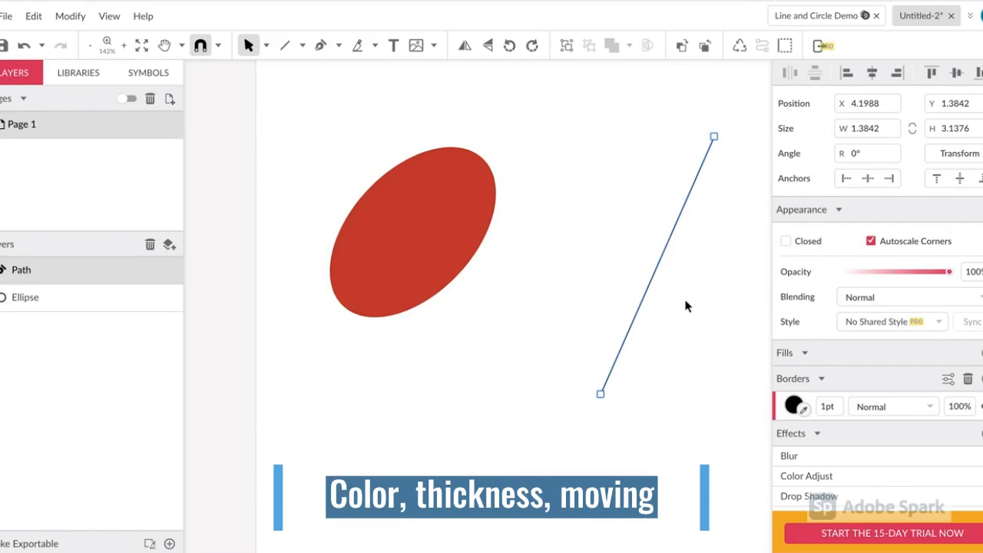
left_click(793, 406)
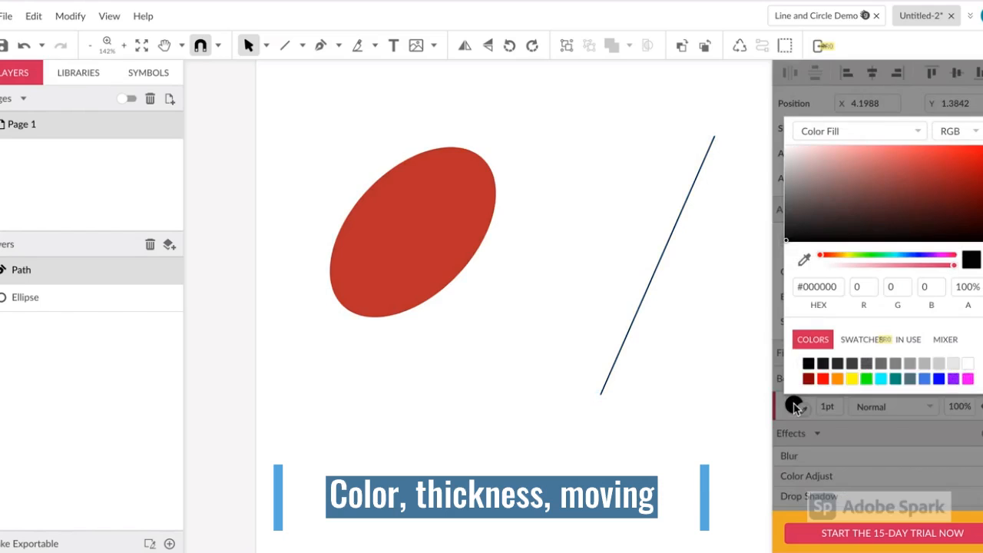
left_click(938, 379)
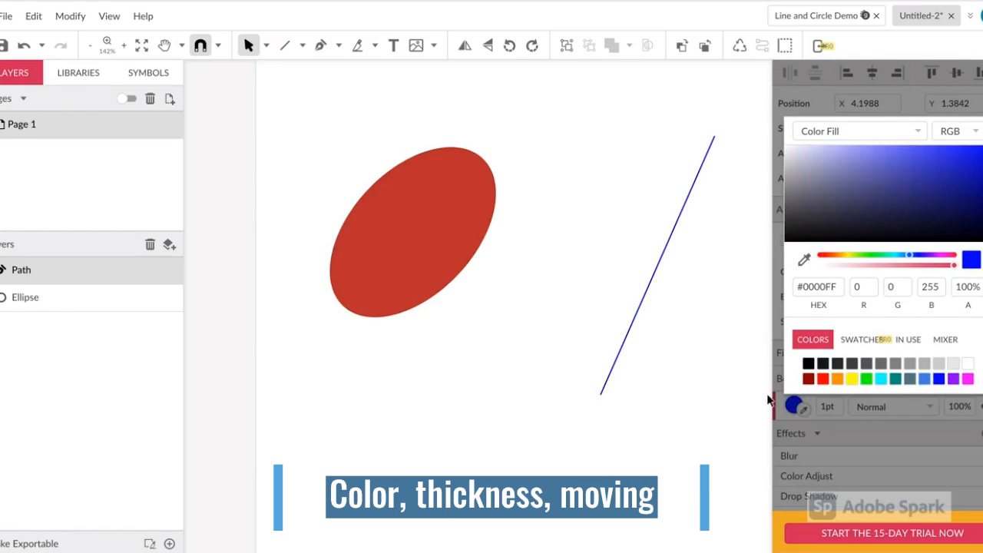
left_click(724, 403)
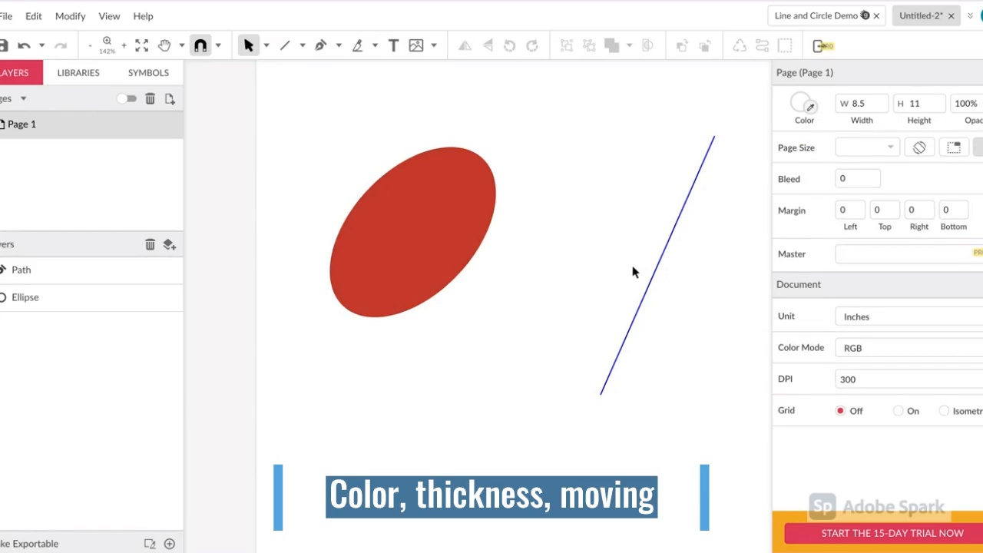
- Set the line's border thickness to 4 pt
left_click(651, 279)
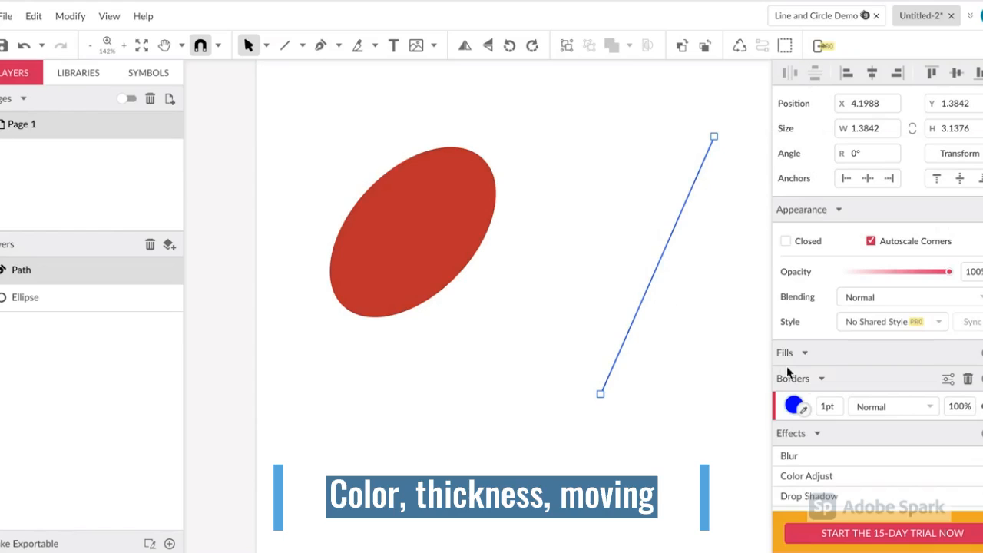
left_click(823, 406)
type("4")
key("Return")
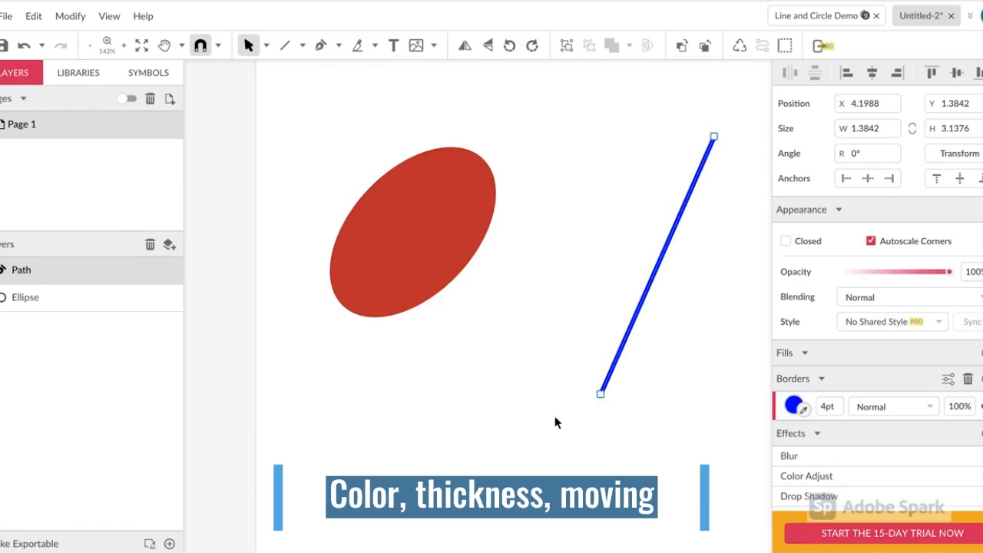
left_click(525, 419)
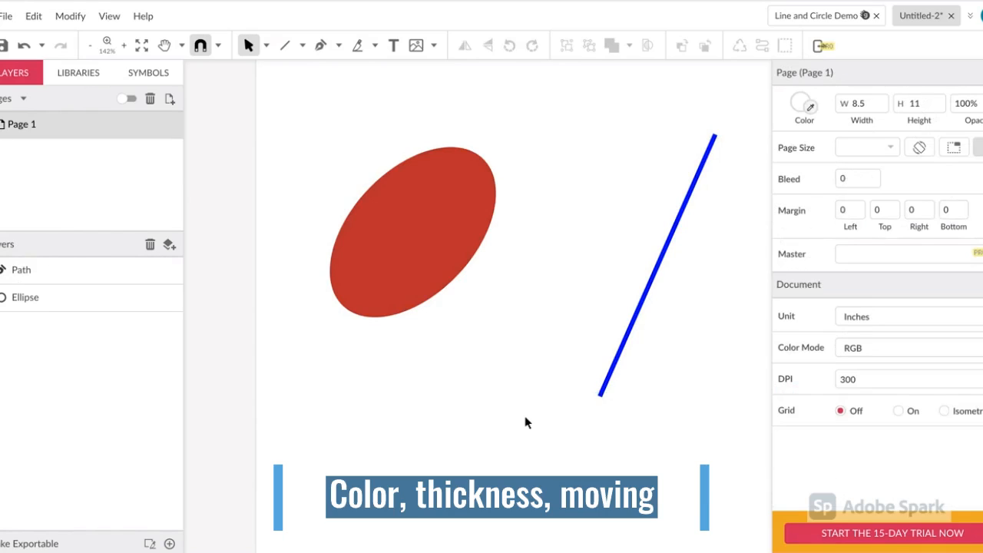
- Move the line's lower endpoint to below the ellipse, at about X 1.40 in and Y 4.22 in
left_click(635, 320)
left_click_drag(604, 397, 470, 330)
left_click_drag(560, 259, 466, 299)
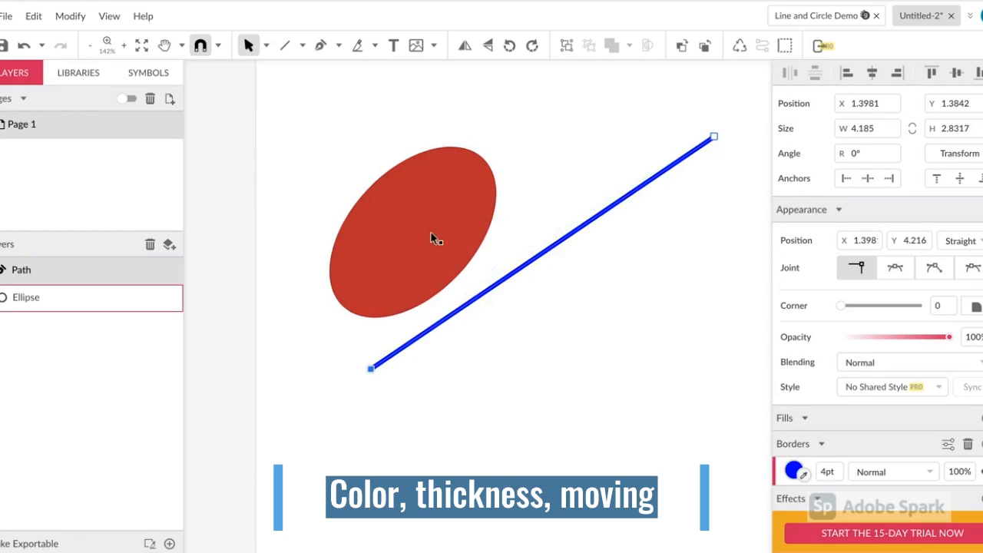
- Move the red ellipse over the middle of the blue line, to about X 2.38 in and Y 1.93 in
left_click(435, 239)
left_click_drag(435, 239, 551, 265)
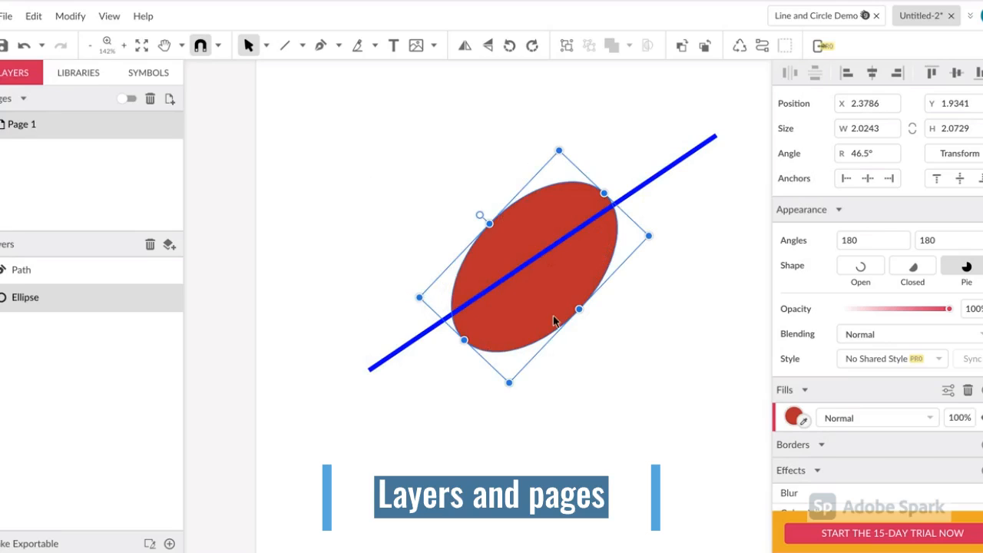
left_click(585, 380)
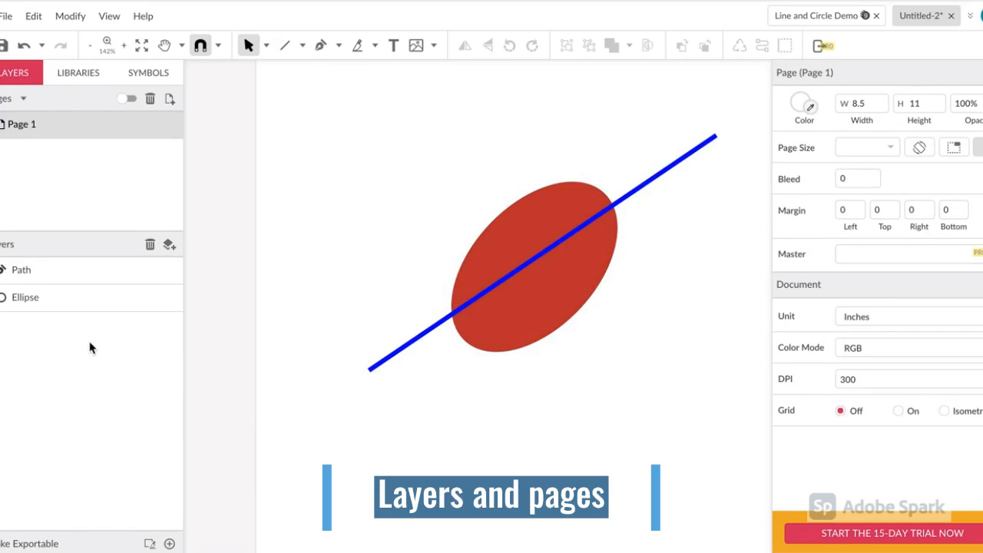
- Move the Ellipse layer above the Path layer so the ellipse covers the line
left_click(23, 278)
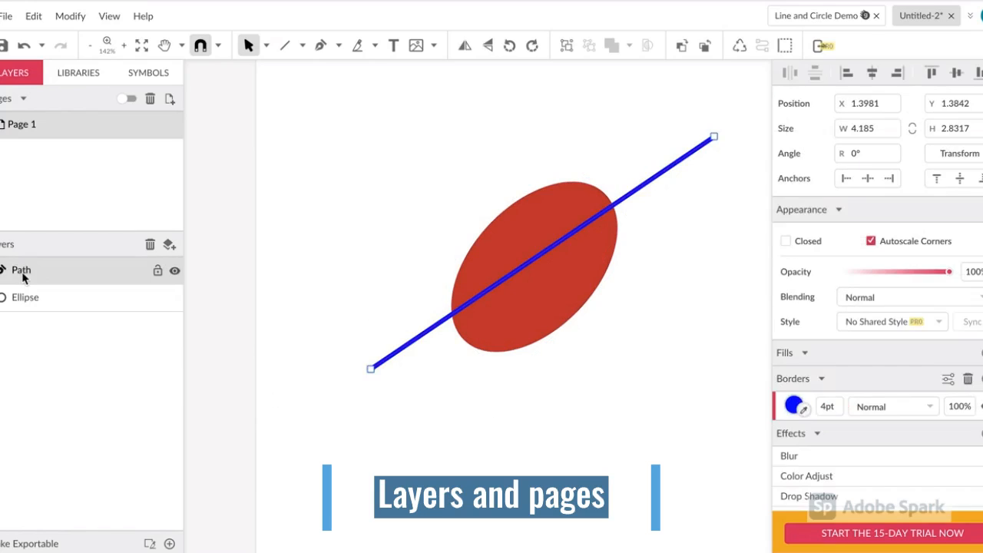
left_click(32, 296)
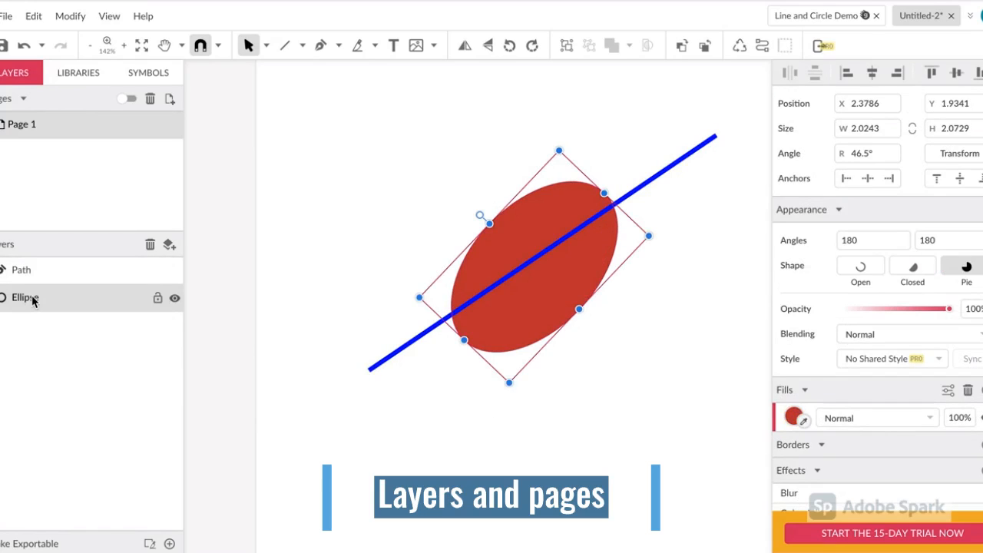
left_click_drag(31, 300, 30, 273)
left_click(290, 329)
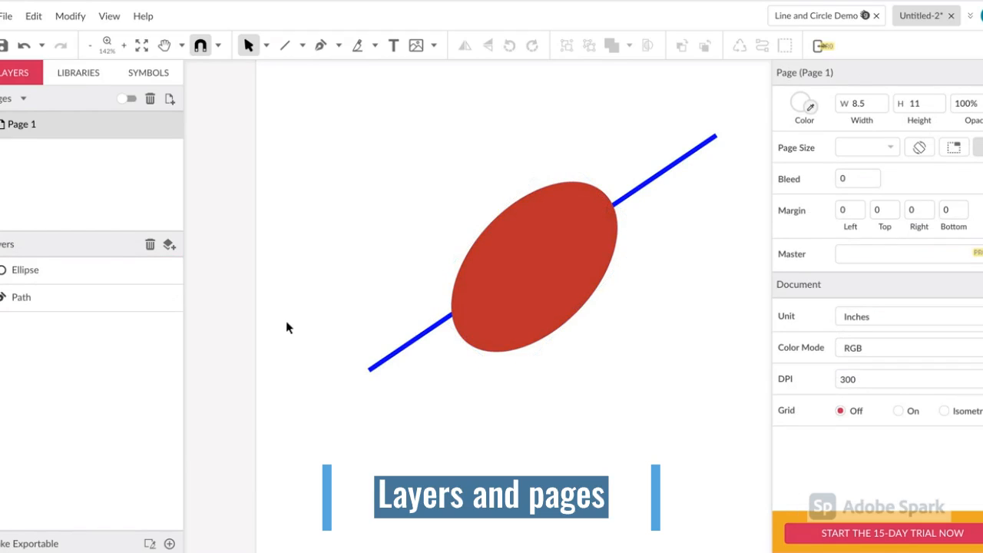
- Rename the page as "Circle and Line 1"
double_click(17, 131)
type("Circle and Line")
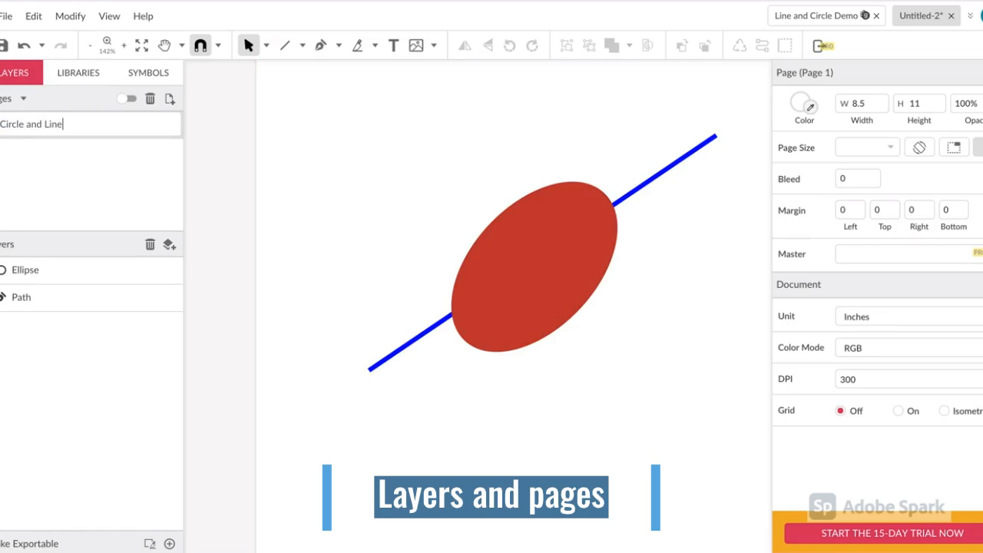
type(" 1")
left_click(58, 156)
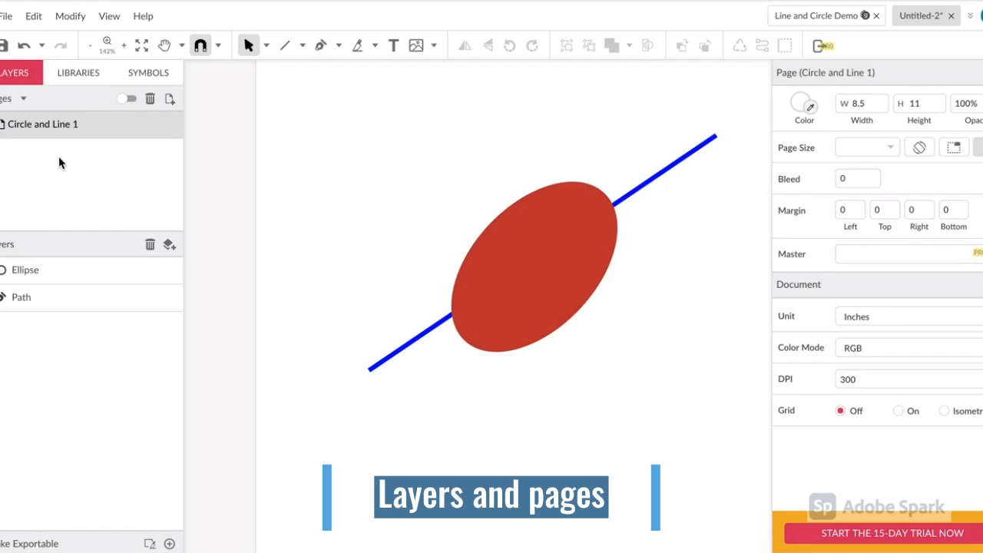
- Add a second page named "Blank Page" and return to the "Circle and Line 1" page
left_click(170, 100)
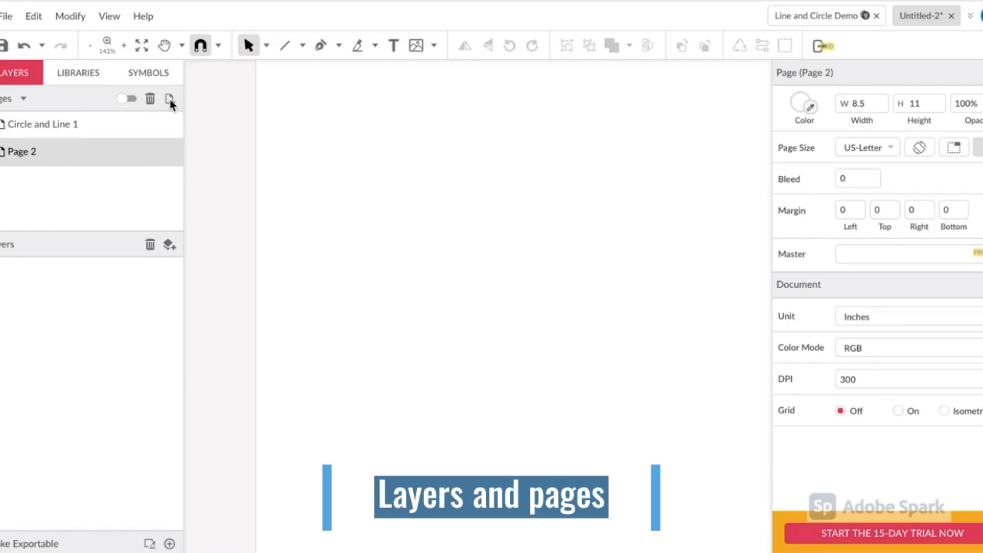
double_click(28, 151)
type("Blank Page")
key("Return")
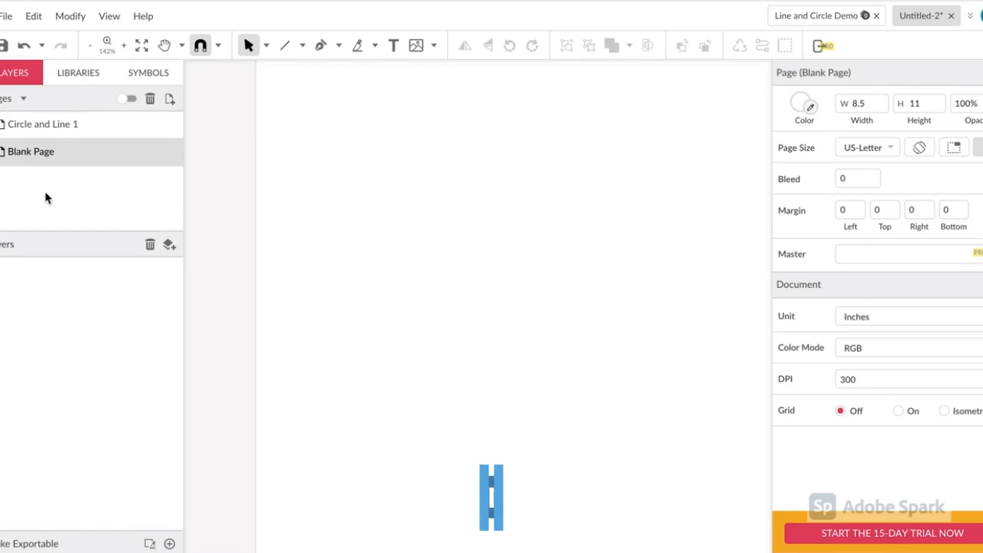
left_click(56, 125)
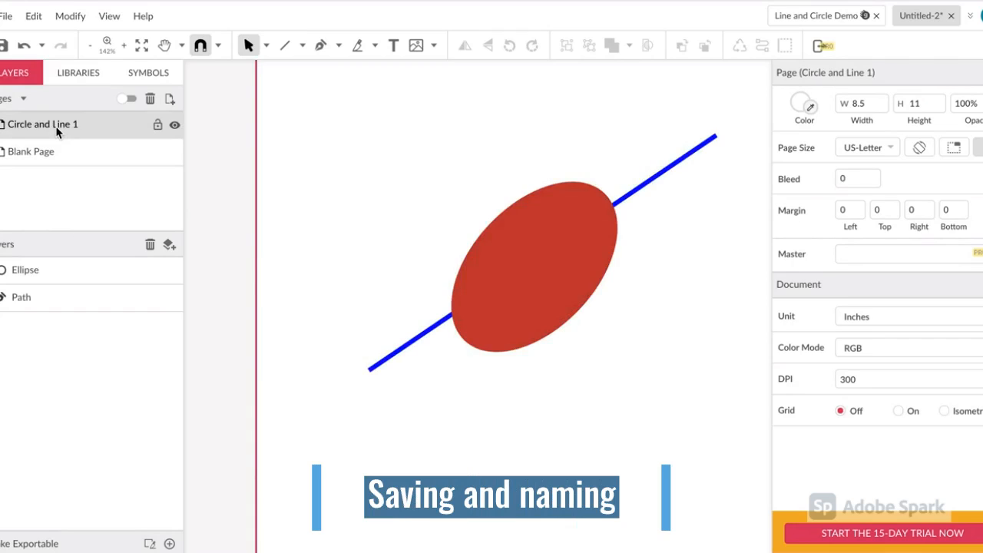
- Save the design to My Cloud under the name "Circle and Line Project 1"
scroll(414, 192, "down", 1)
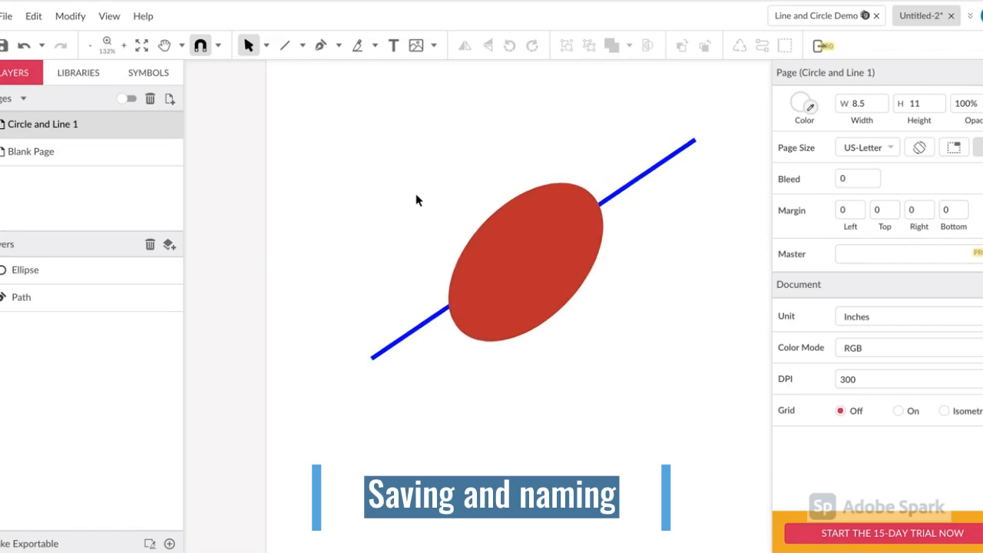
scroll(416, 200, "down", 4)
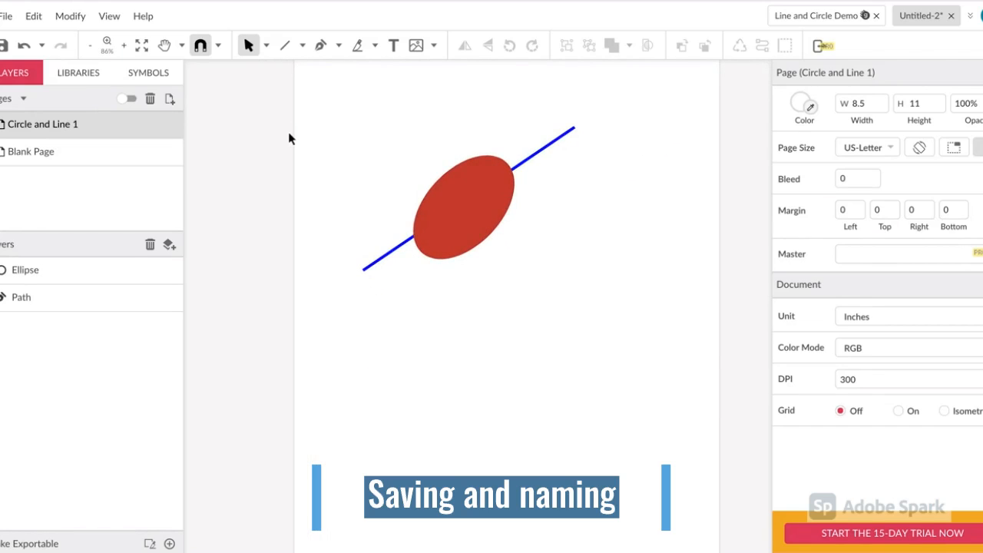
left_click(10, 19)
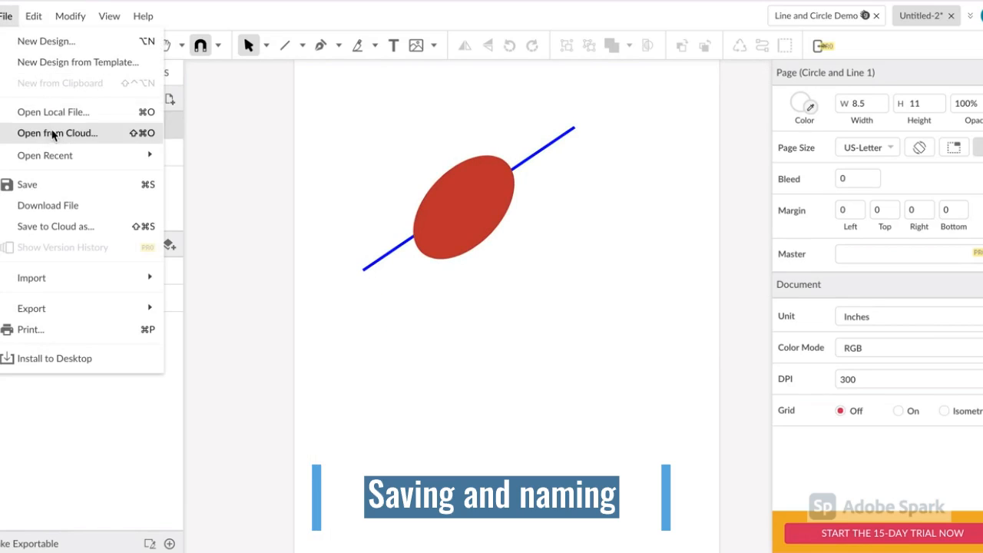
left_click(55, 185)
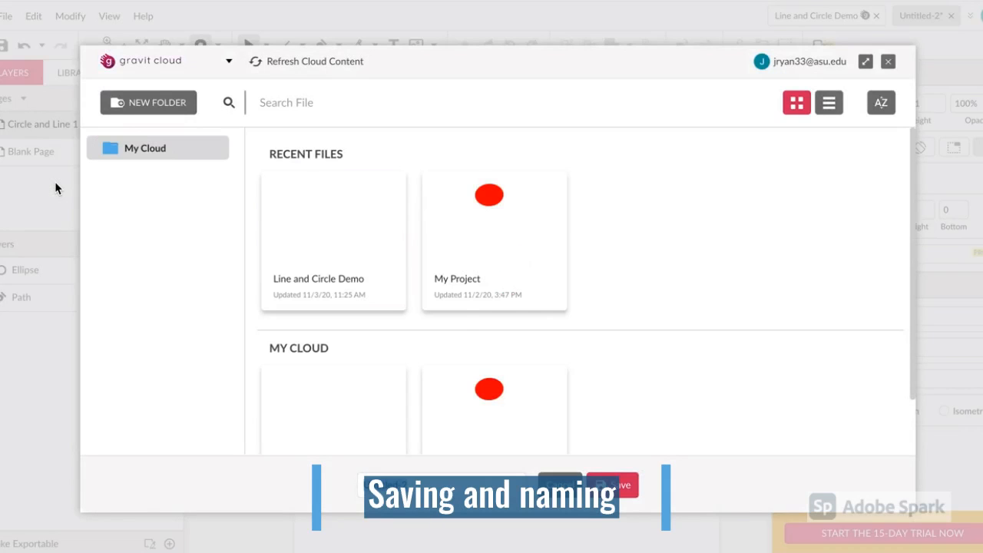
type("C")
left_click(620, 485)
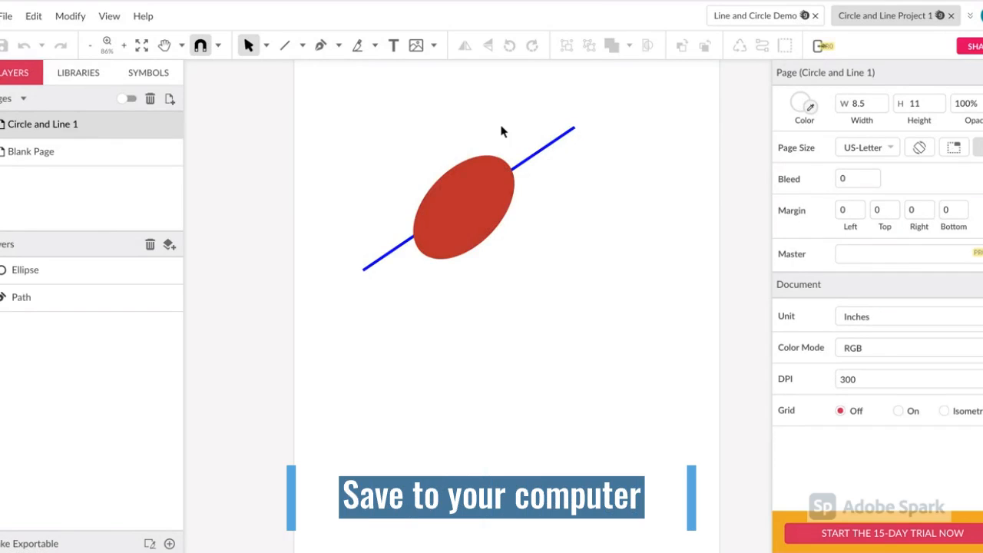
- Download a copy of the design file to the computer
left_click(3, 18)
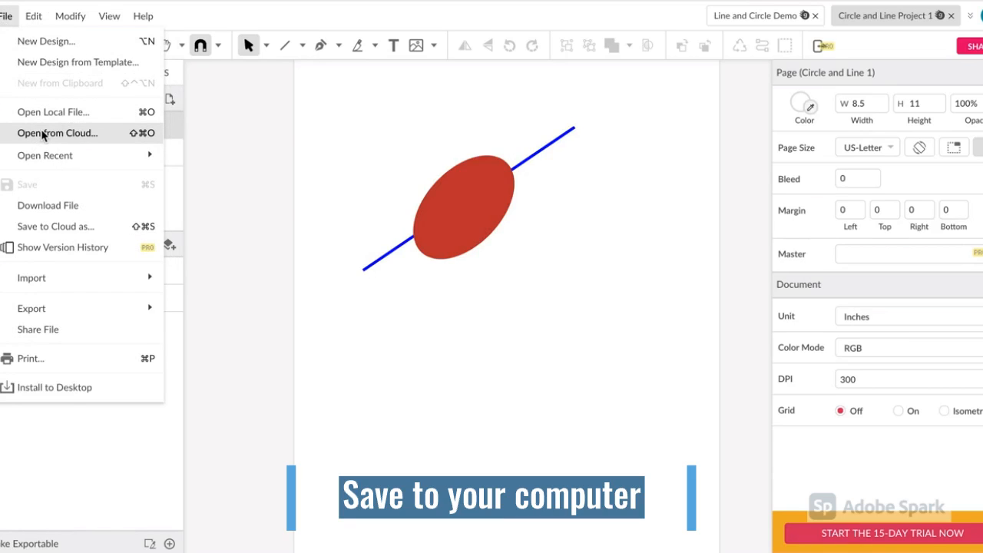
mouse_move(52, 162)
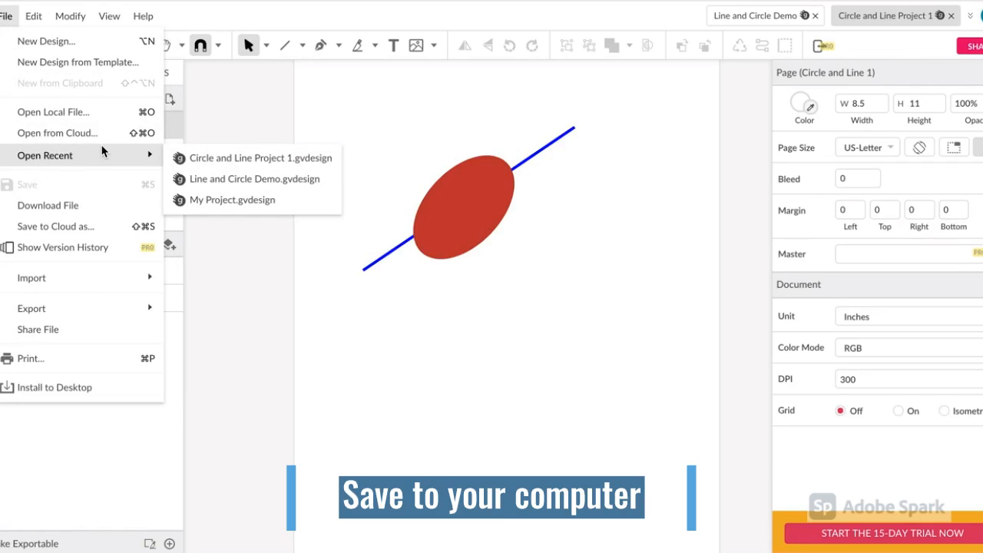
left_click(79, 205)
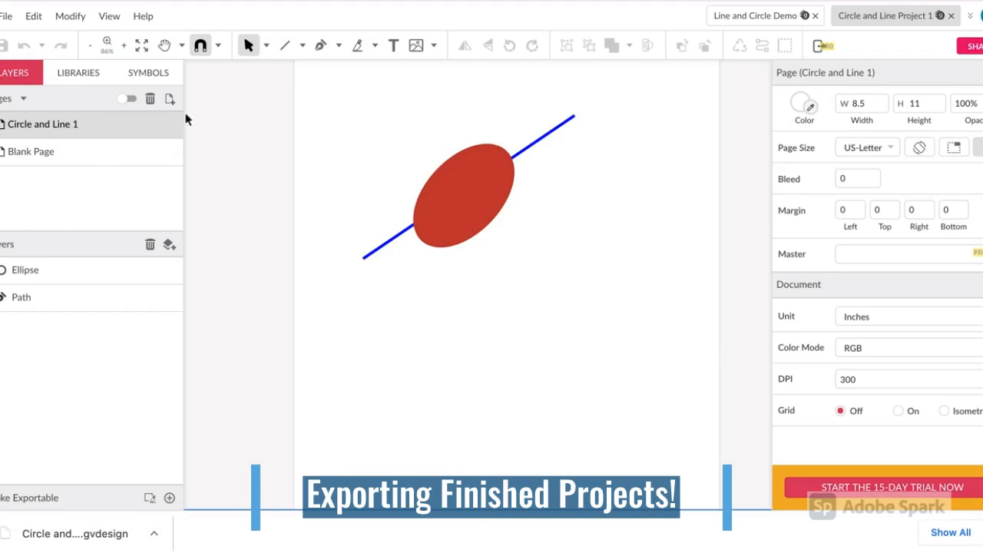
- Export the design as a PNG image
left_click(7, 16)
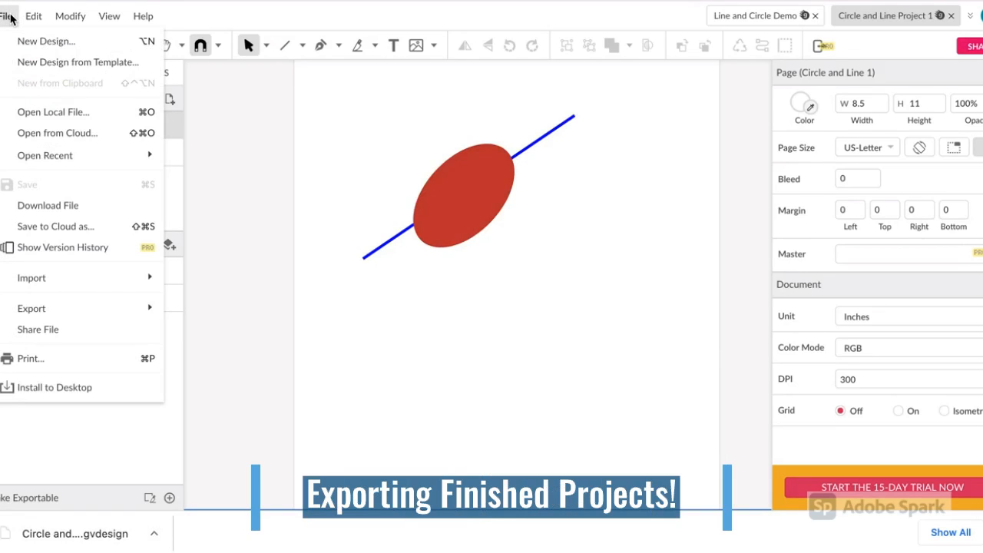
mouse_move(80, 316)
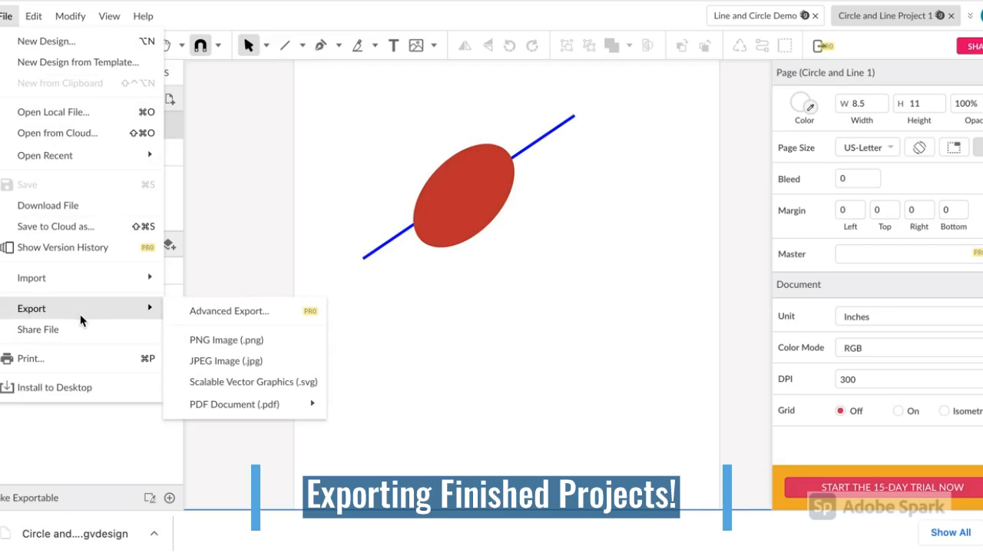
left_click(206, 342)
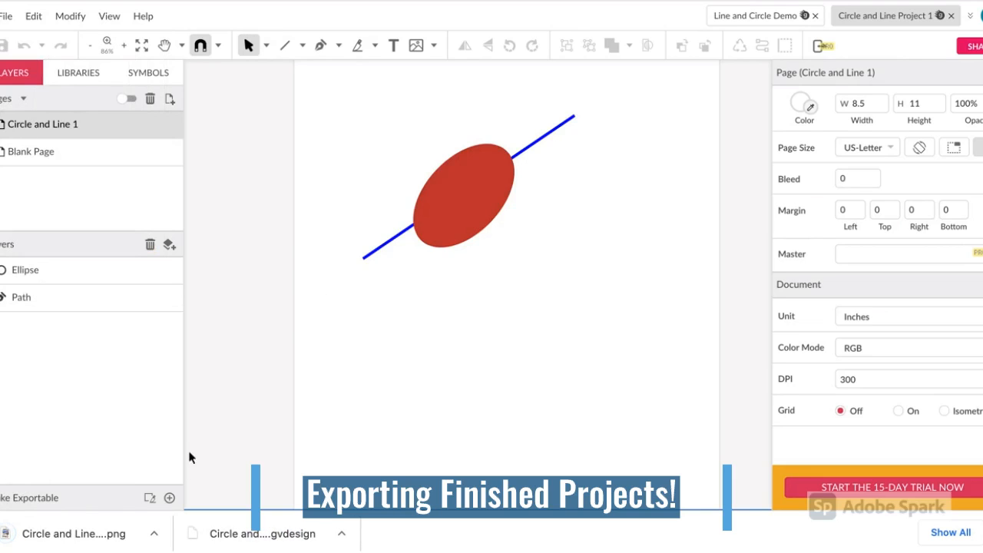
- Show the exported PNG in Finder's Downloads folder and open it for viewing
left_click(154, 533)
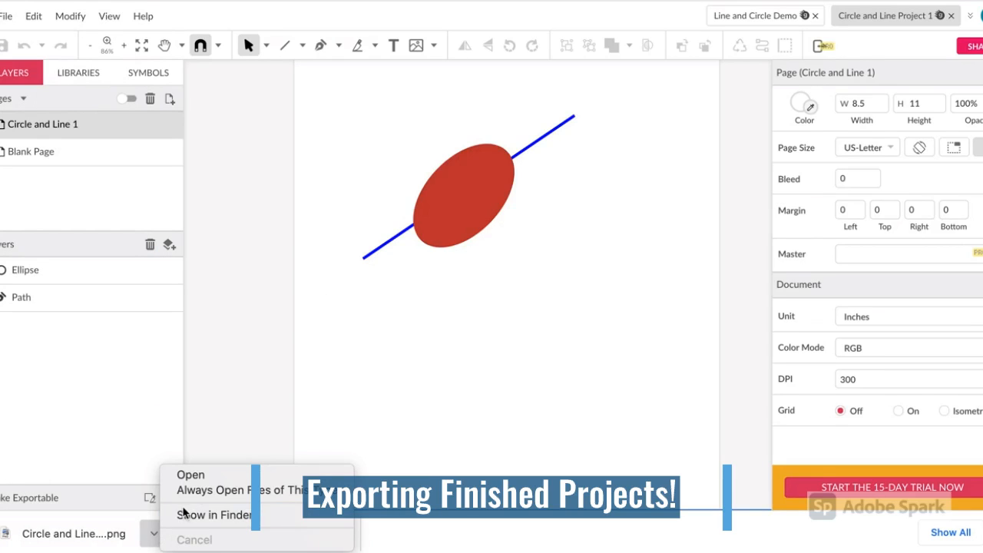
left_click(187, 517)
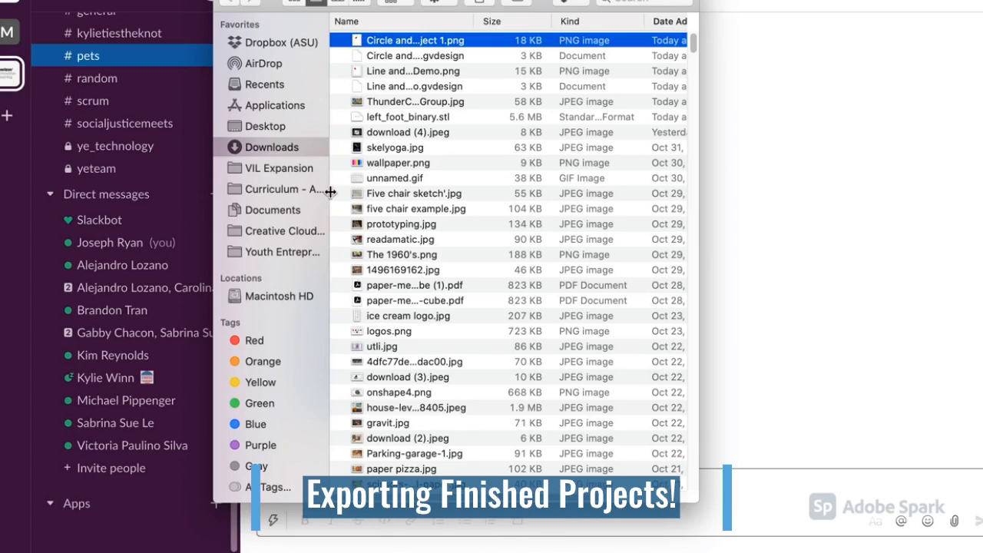
double_click(416, 42)
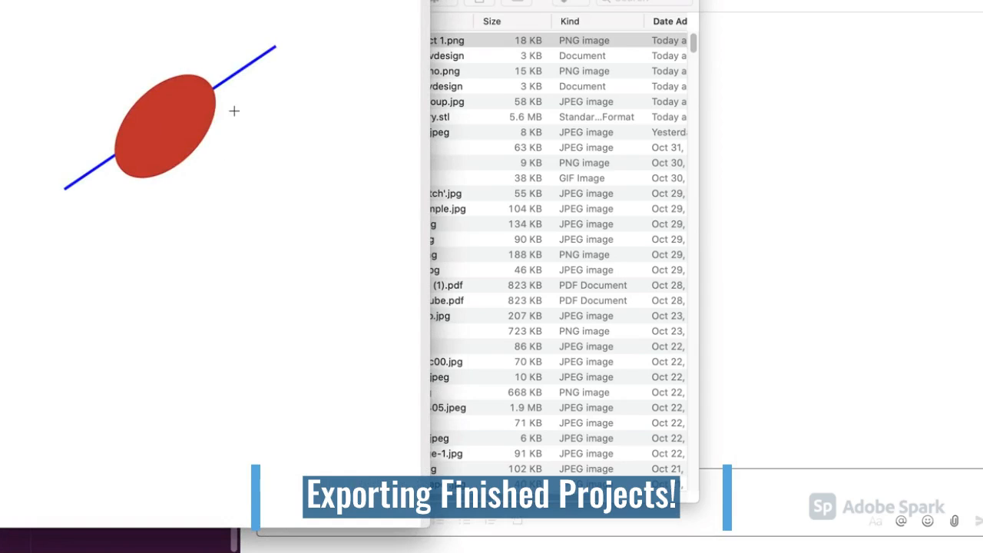